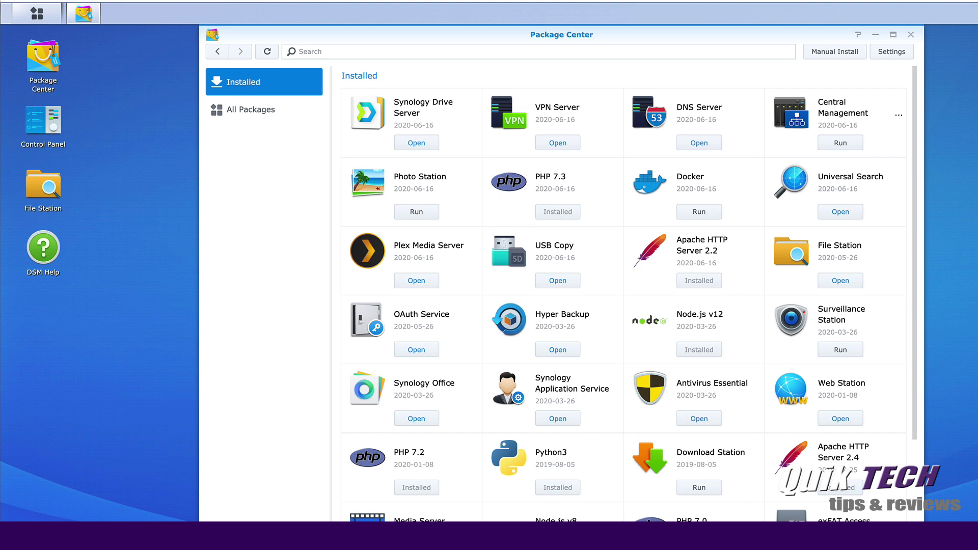
# Search the package catalogue for 'Maria' and install the MariaDB 10 package.
pyautogui.click(321, 53)
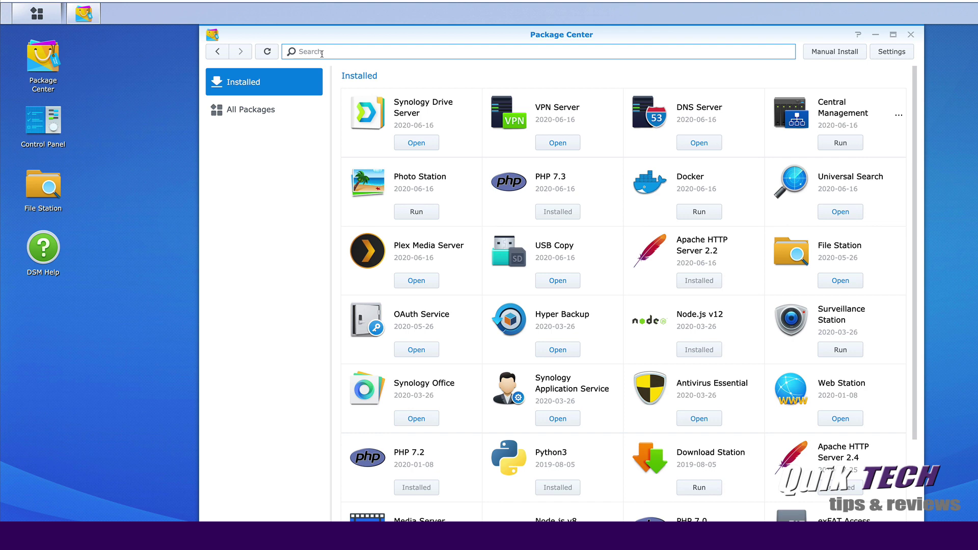
pyautogui.write('Maria')
pyautogui.press('Return')
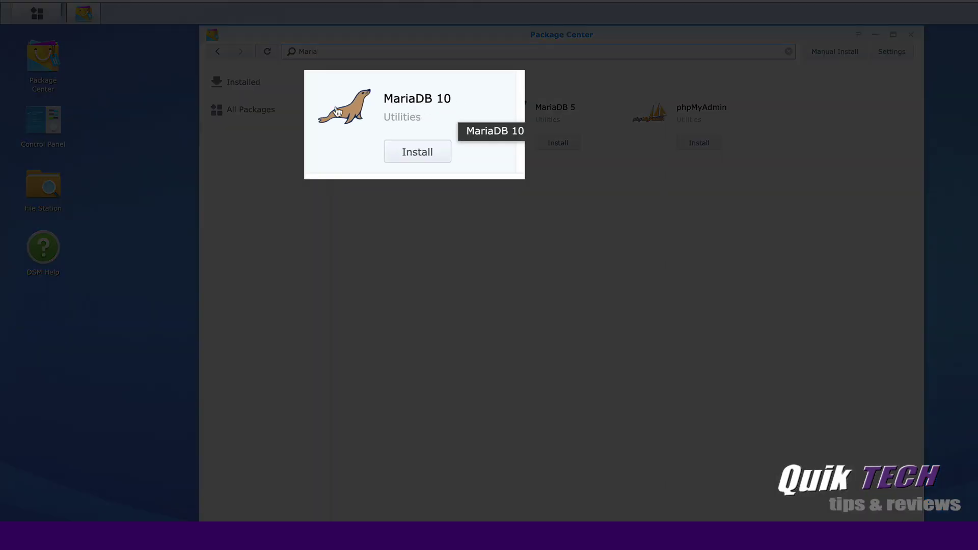
pyautogui.click(416, 144)
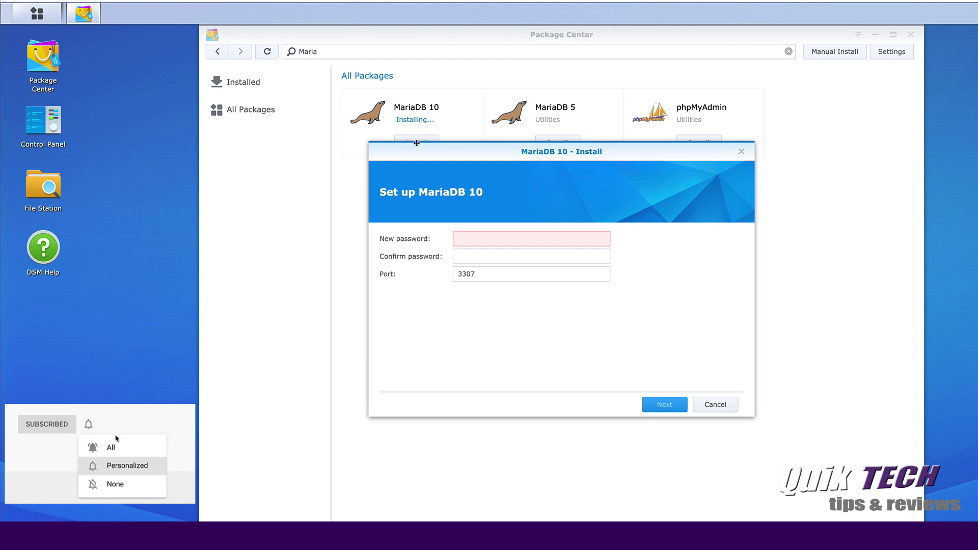
# Set and confirm a new MariaDB root password, keep port 3307, and apply the installation.
pyautogui.click(468, 237)
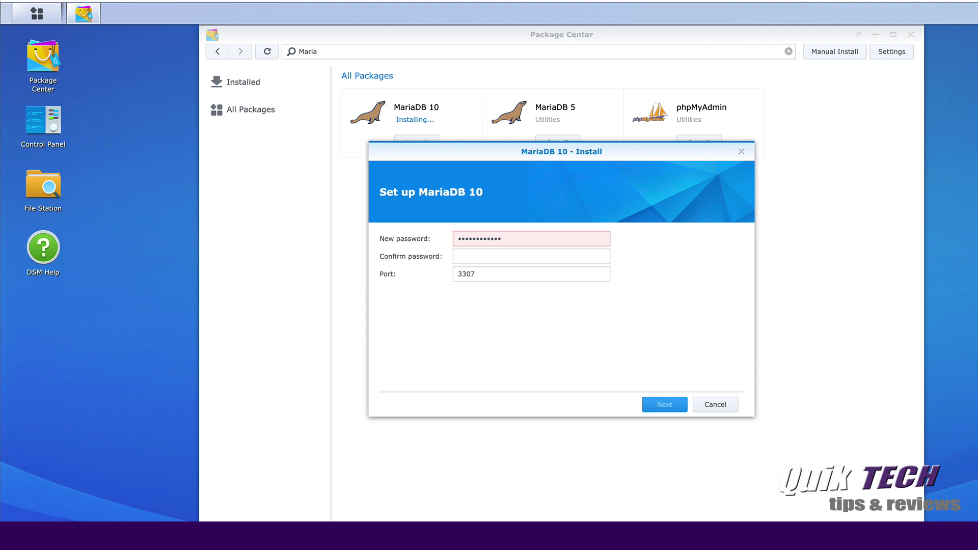
pyautogui.click(470, 253)
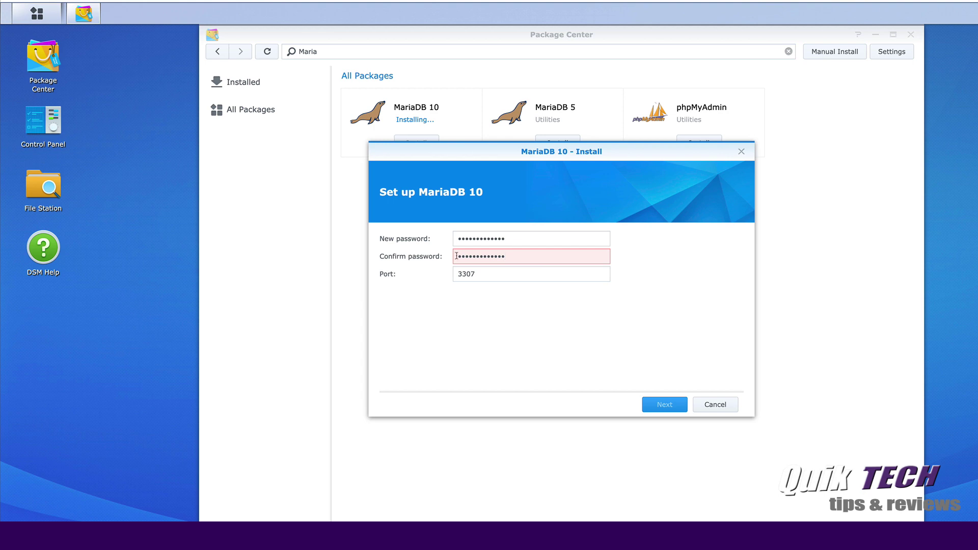
pyautogui.press('Tab')
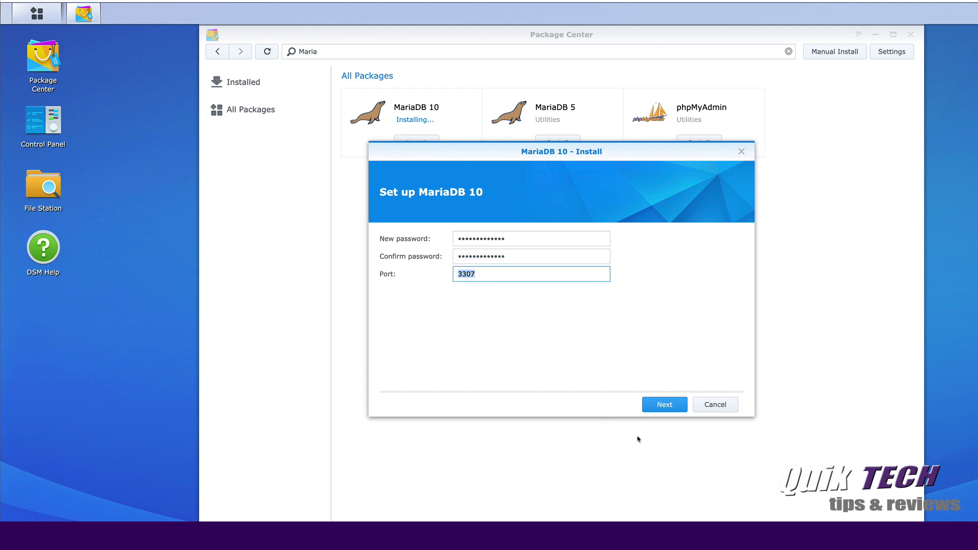
pyautogui.click(665, 405)
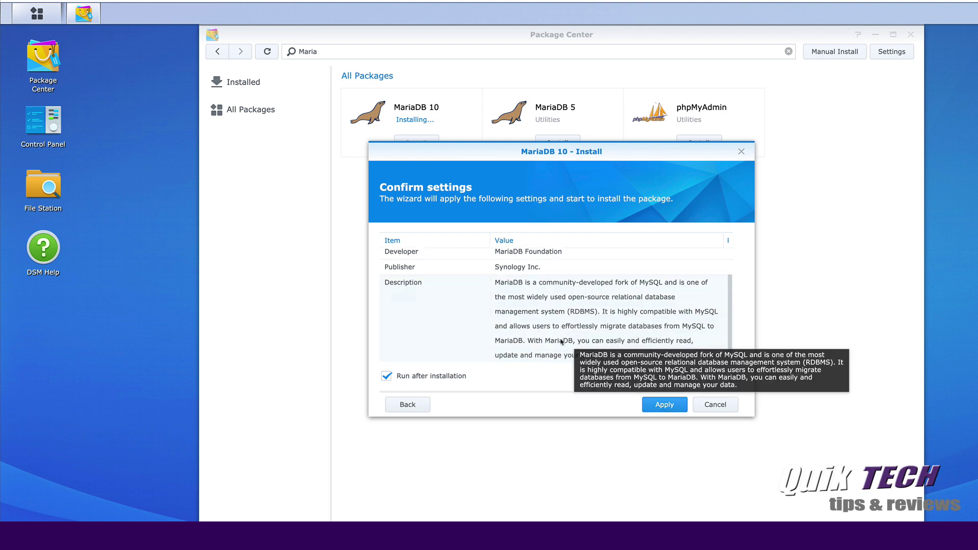
pyautogui.scroll(-1, 562, 342)
pyautogui.scroll(1, 562, 342)
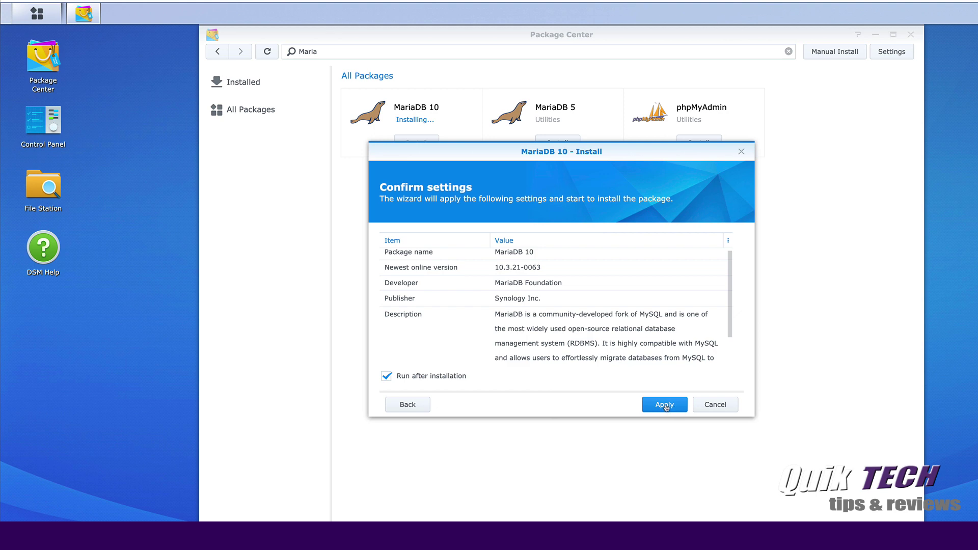
pyautogui.click(665, 406)
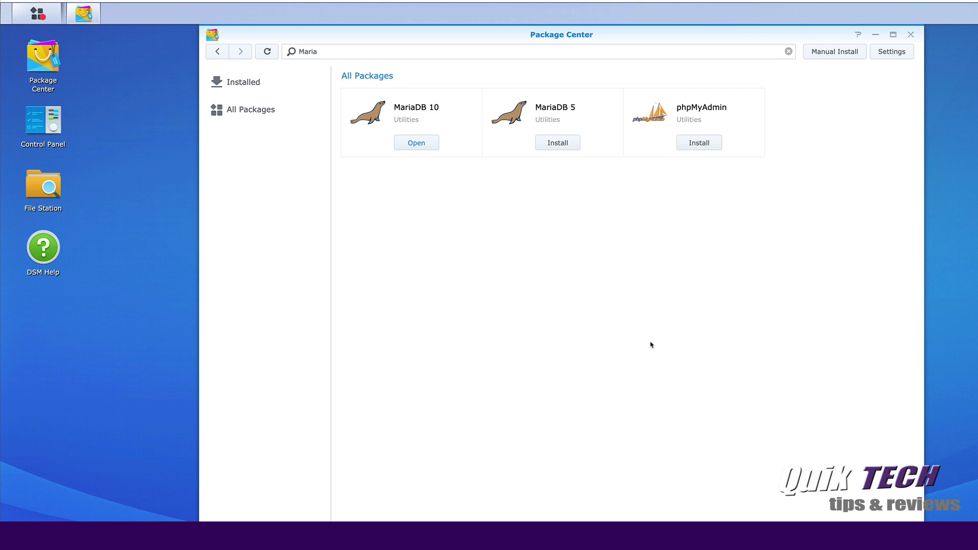
# Search the catalogue for WordPress and install the WordPress package.
pyautogui.click(291, 51)
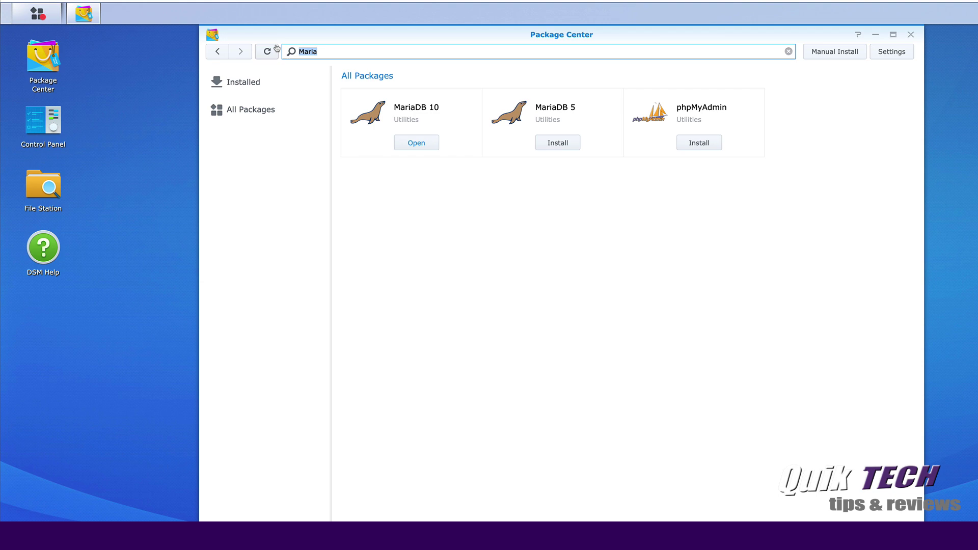
pyautogui.write('Wordpress')
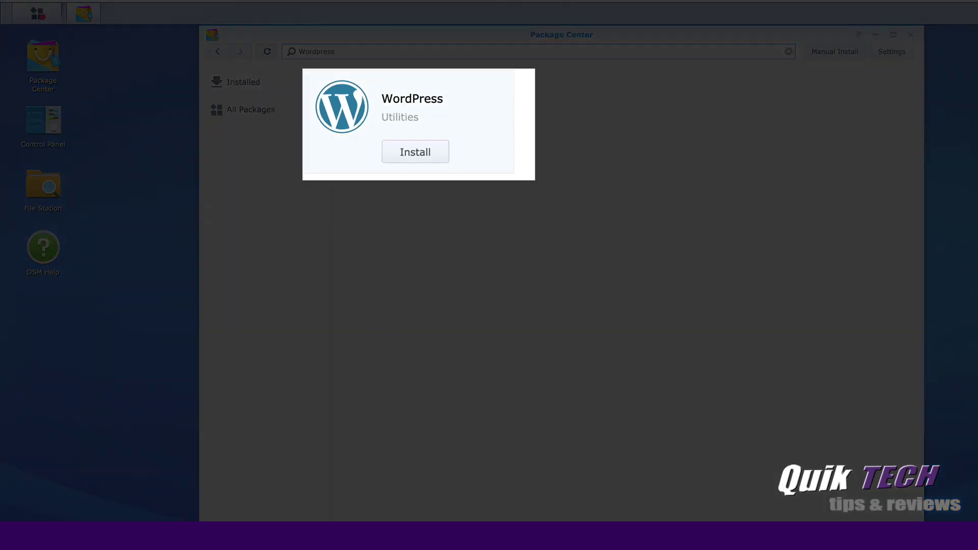
pyautogui.click(416, 143)
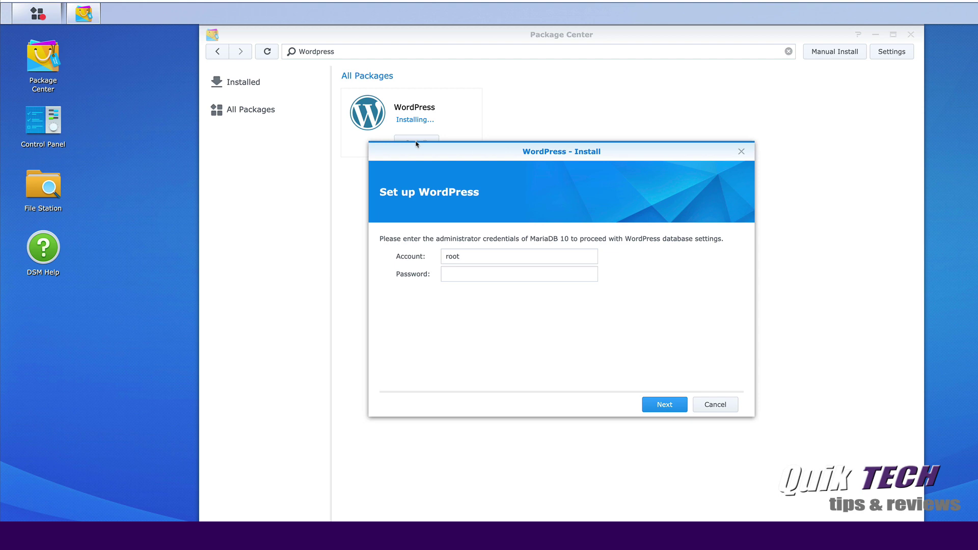
# Enter the MariaDB root password, set the wordpress_user database password, and apply the install.
pyautogui.click(484, 274)
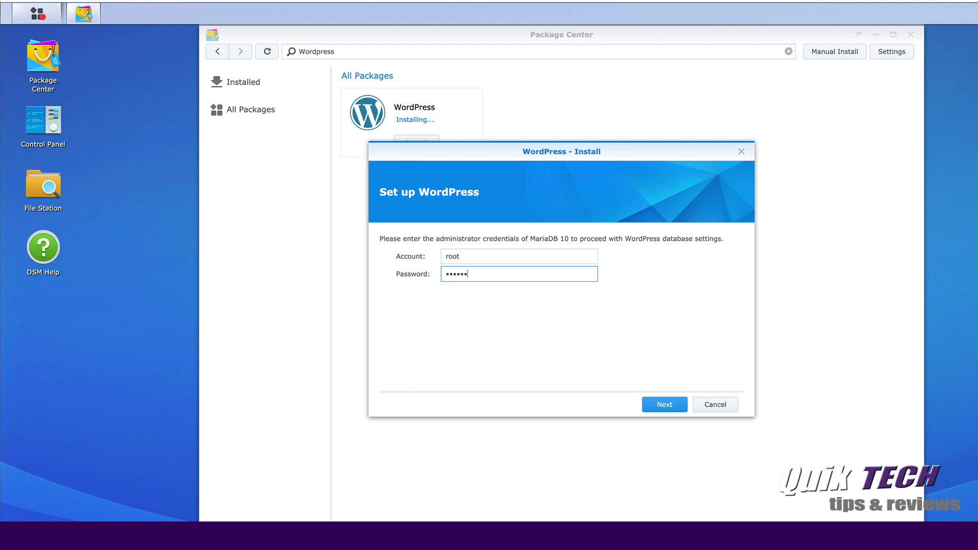
pyautogui.click(664, 405)
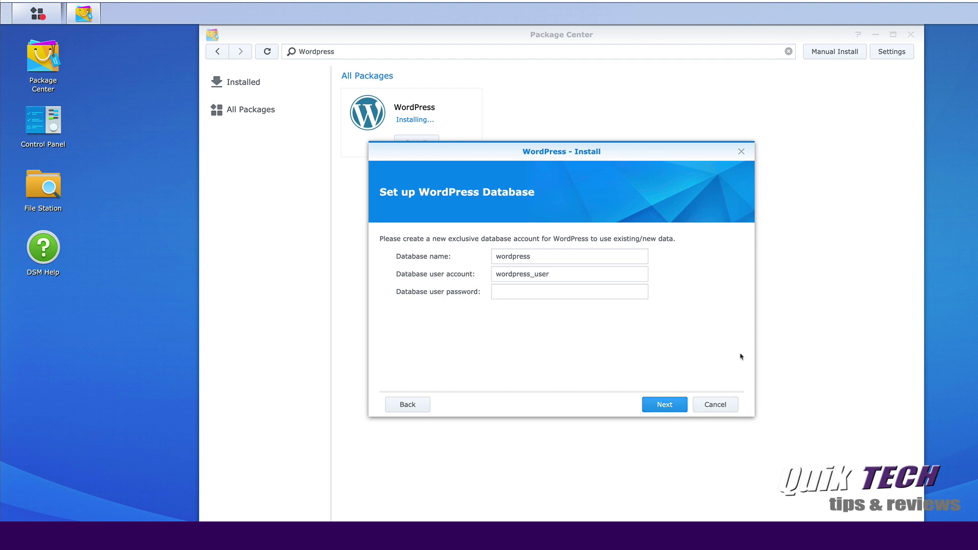
pyautogui.click(499, 291)
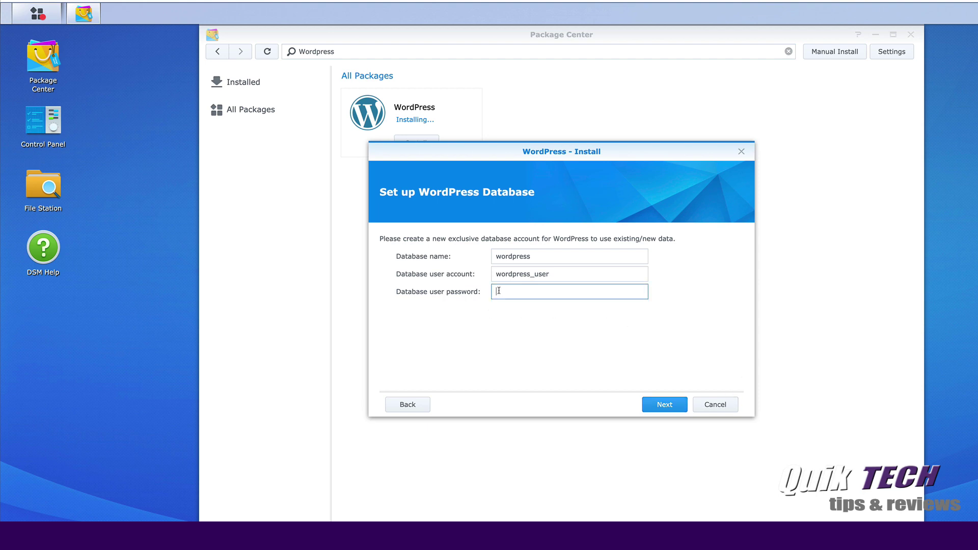
pyautogui.write('•••')
pyautogui.click(663, 405)
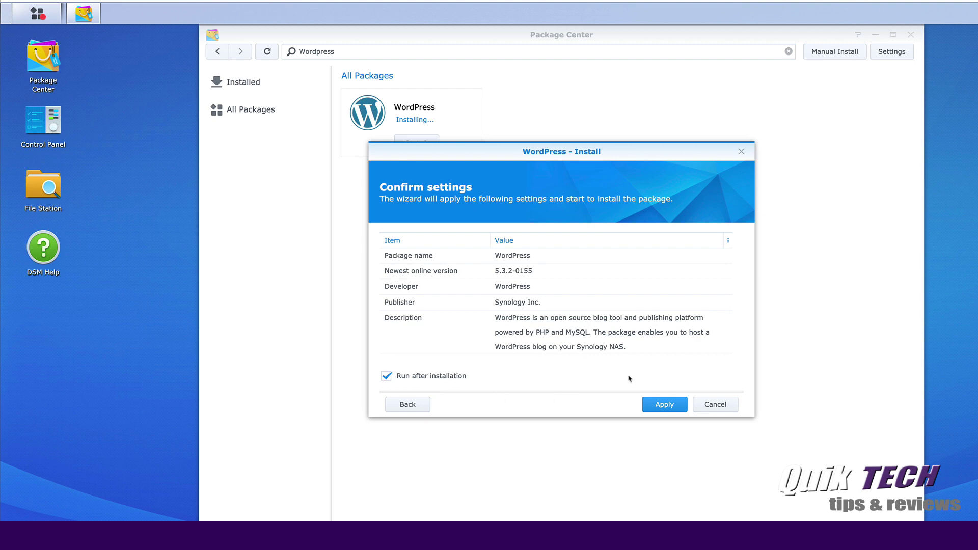
pyautogui.click(664, 405)
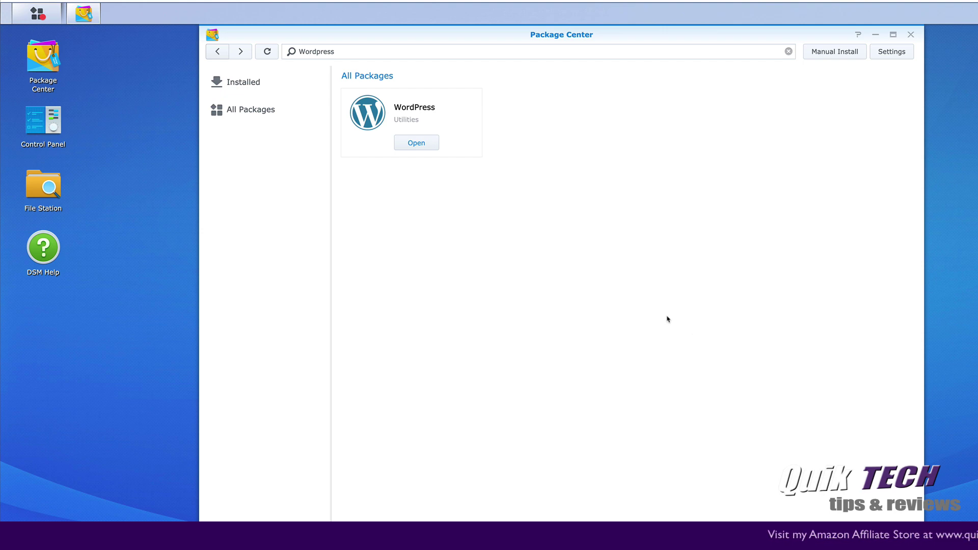
# Check in the Installed list that MariaDB 10 and WordPress both show Running.
pyautogui.click(240, 84)
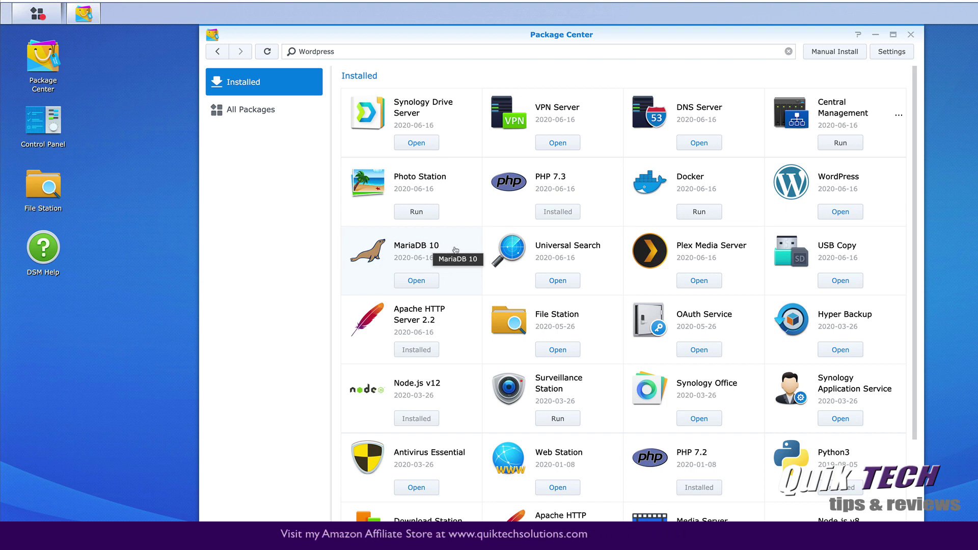
pyautogui.click(406, 247)
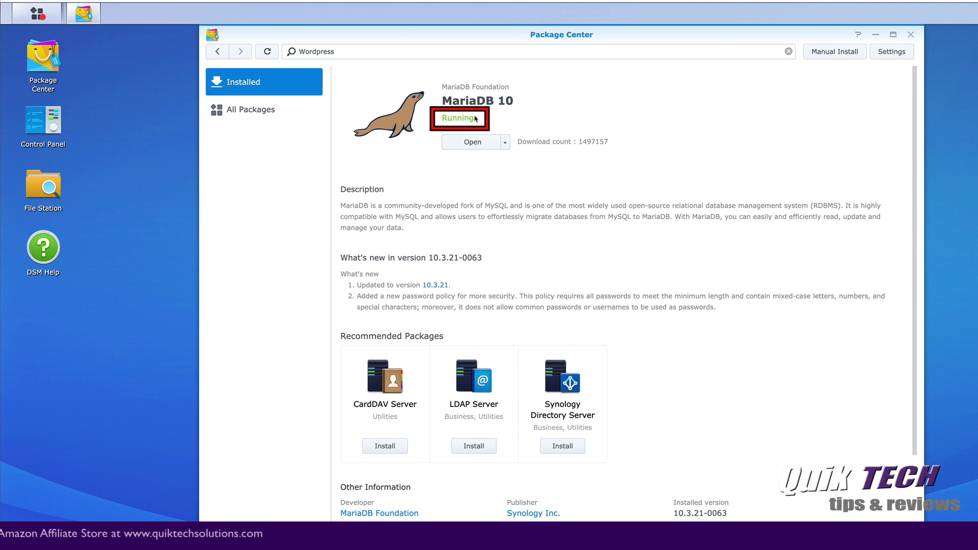
pyautogui.click(216, 51)
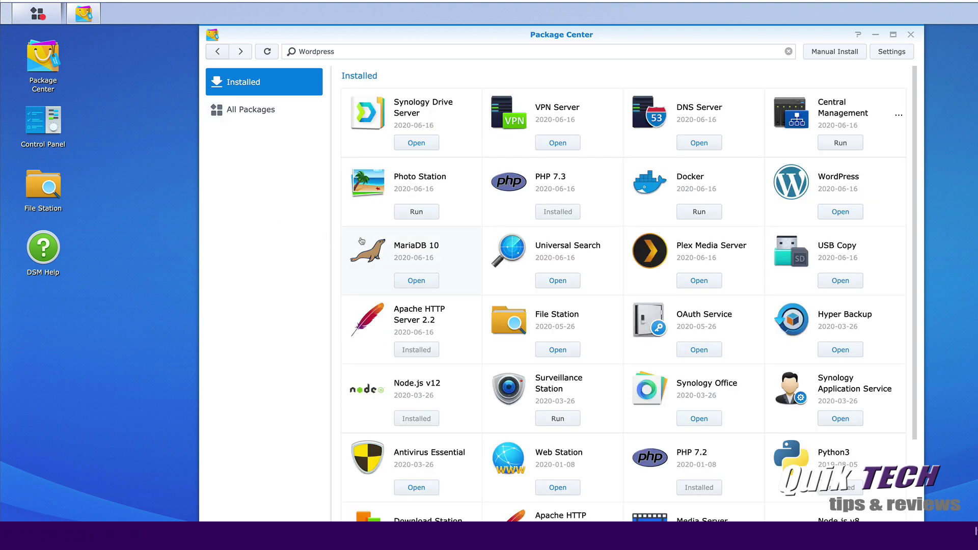
pyautogui.click(839, 180)
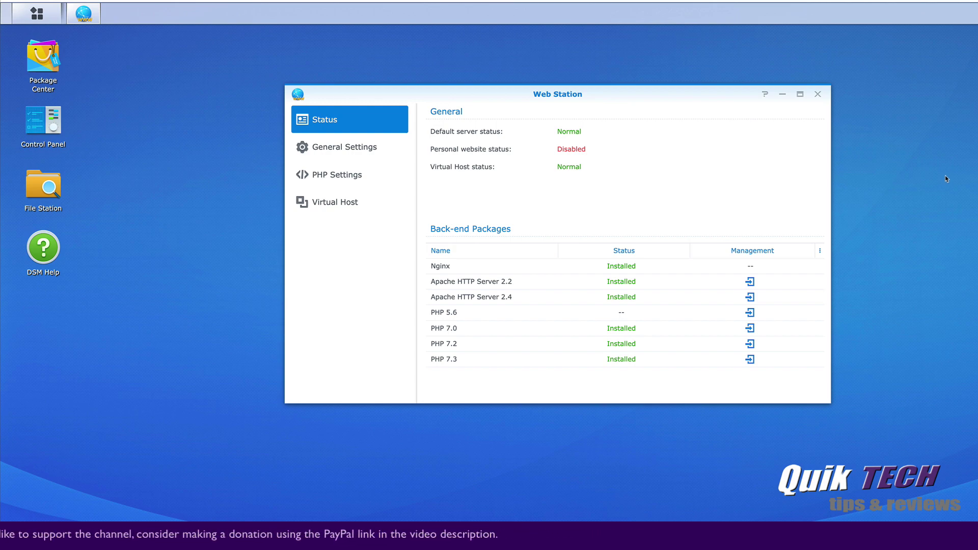
# Show Web Station's General Settings with Apache HTTP Server 2.4 and Default Profile (PHP 7.2).
pyautogui.click(38, 16)
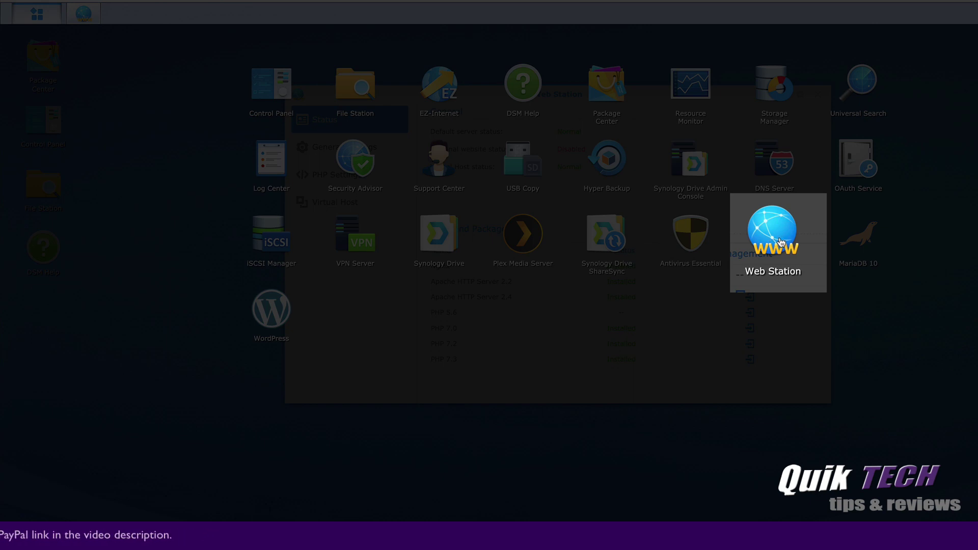
pyautogui.click(60, 19)
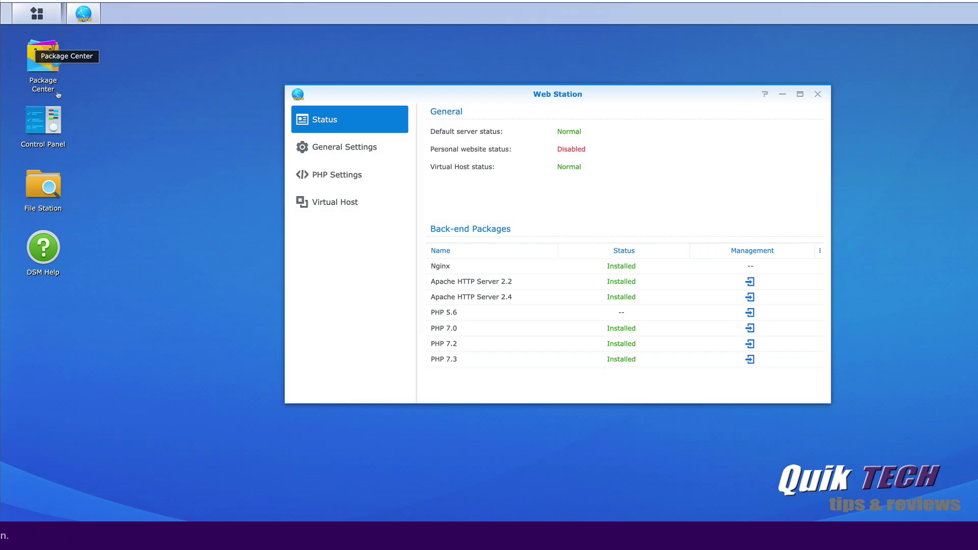
pyautogui.click(332, 149)
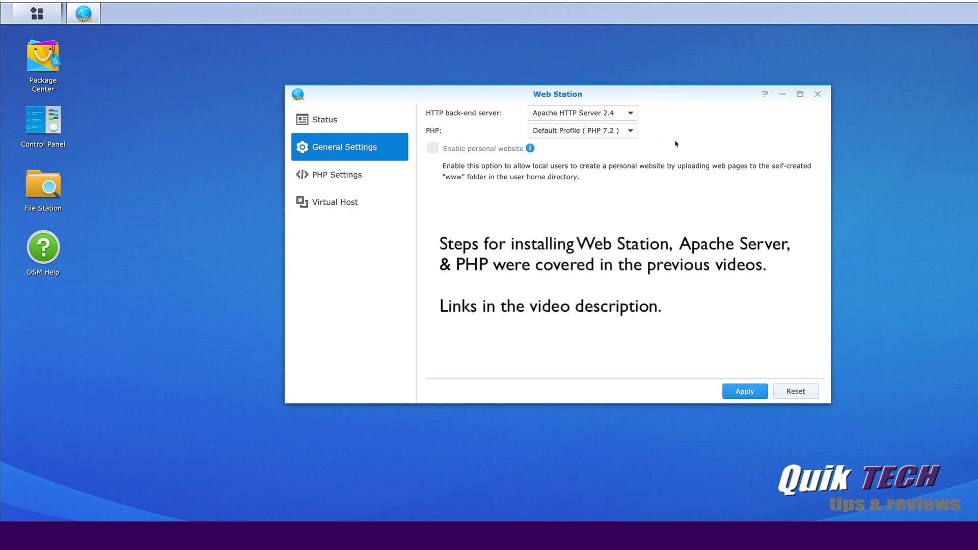
# Create a new wordpress virtual host with document root web/wordpress.
pyautogui.click(333, 203)
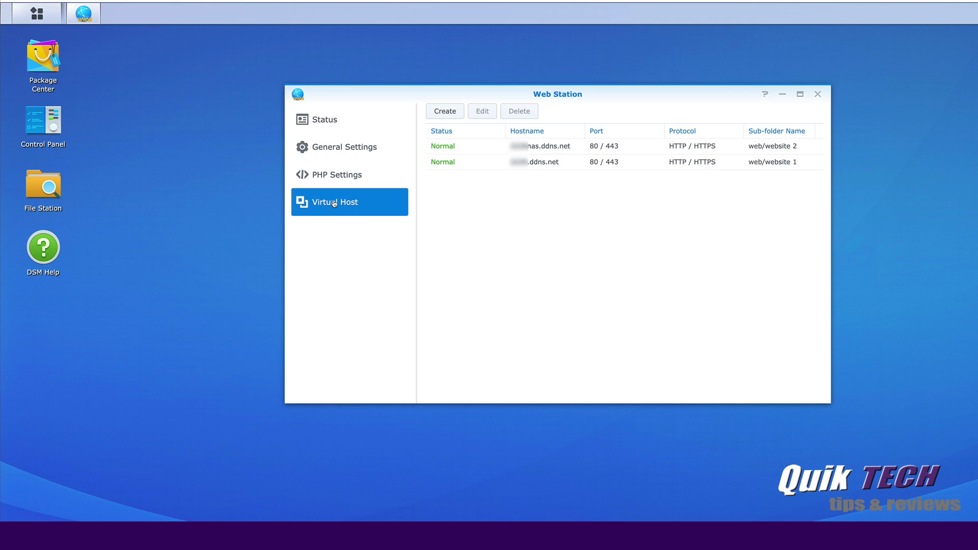
pyautogui.click(449, 113)
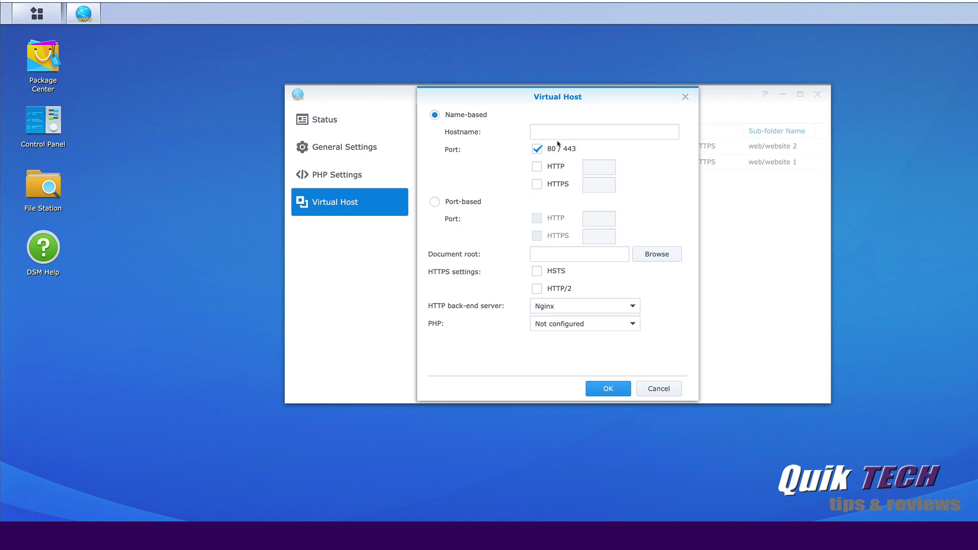
pyautogui.click(542, 133)
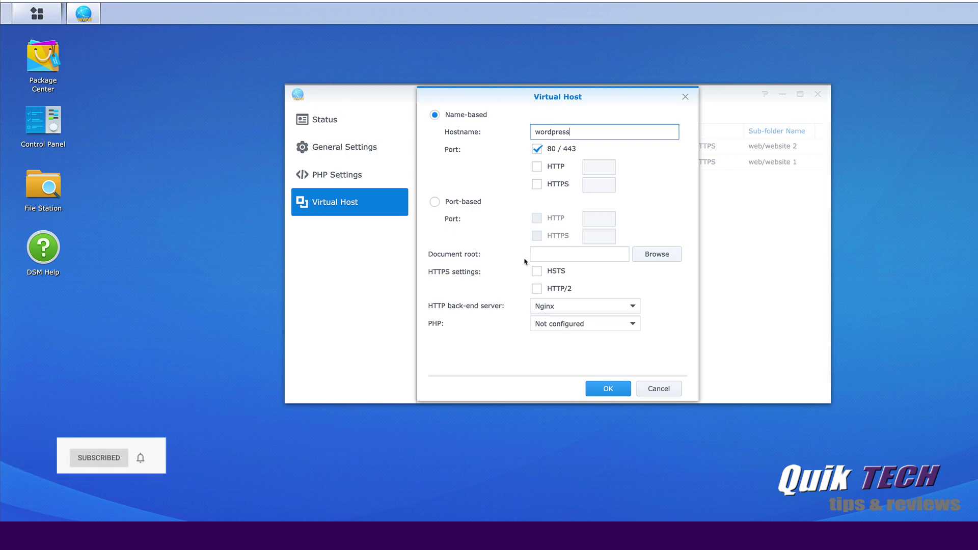
pyautogui.click(660, 258)
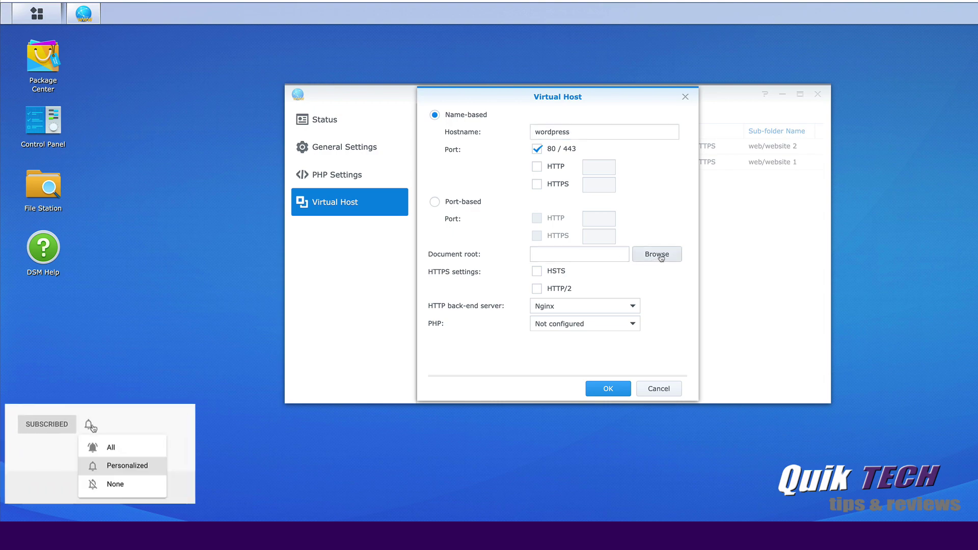
pyautogui.scroll(-3, 590, 270)
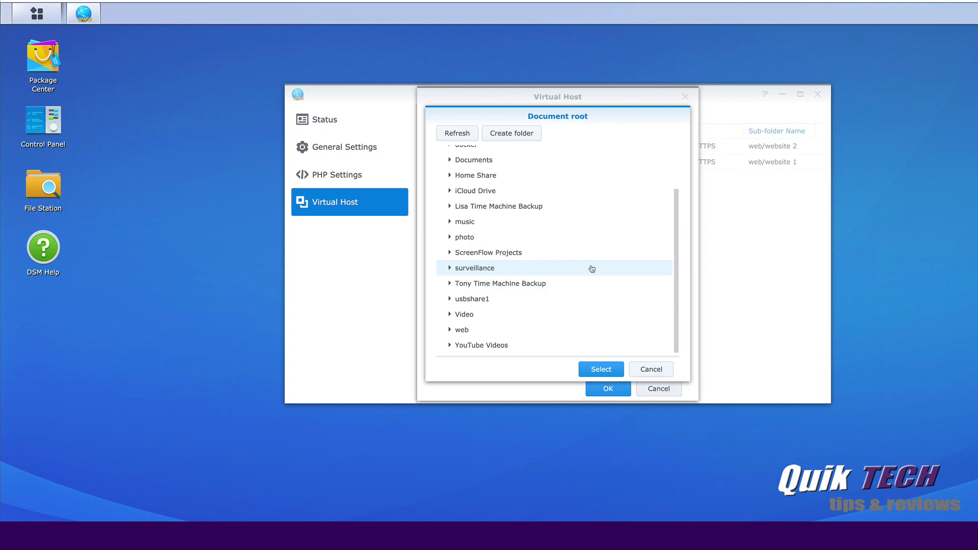
pyautogui.click(449, 331)
pyautogui.scroll(-2, 570, 305)
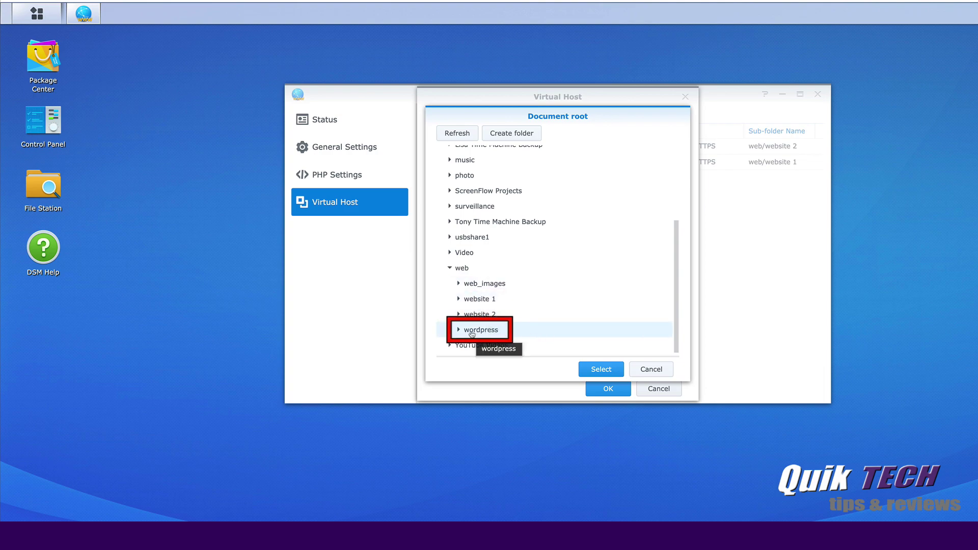
pyautogui.click(475, 333)
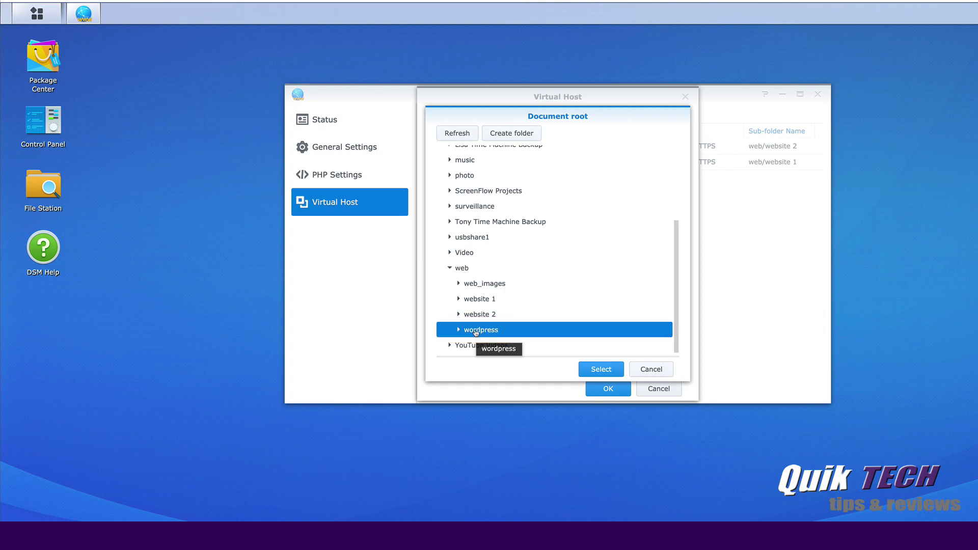
pyautogui.click(601, 369)
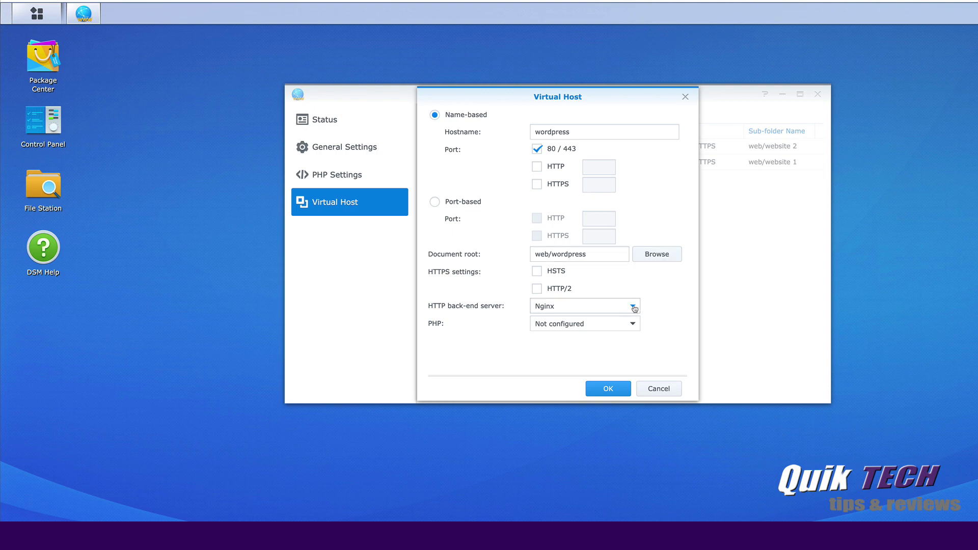
# Use Apache HTTP Server 2.4 and Default Profile (PHP 7.2) for the virtual host, and save it.
pyautogui.click(633, 307)
pyautogui.click(599, 359)
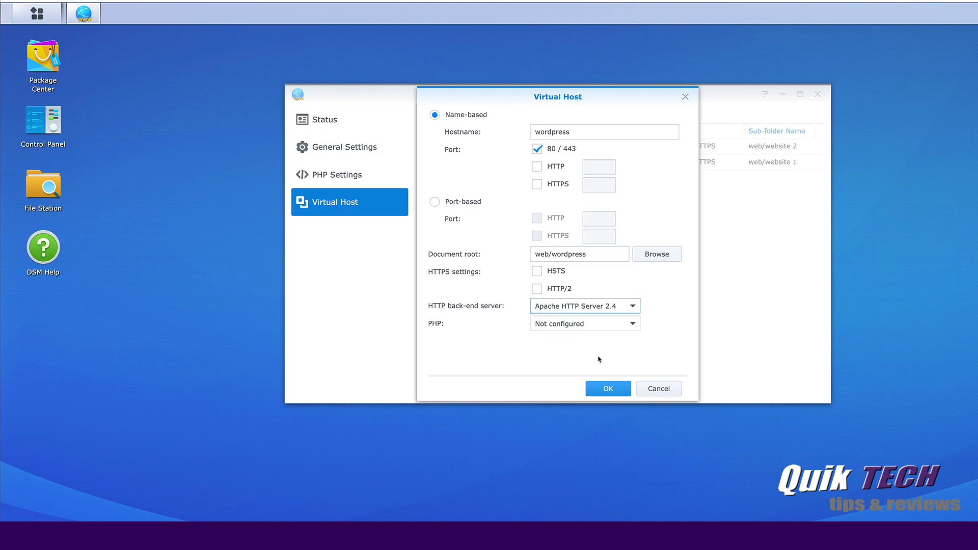
pyautogui.click(633, 324)
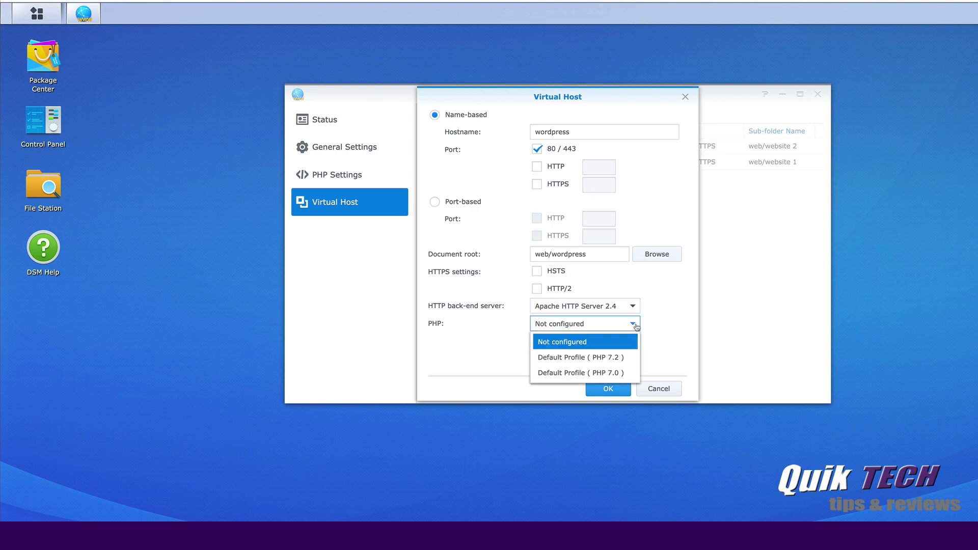
pyautogui.click(567, 358)
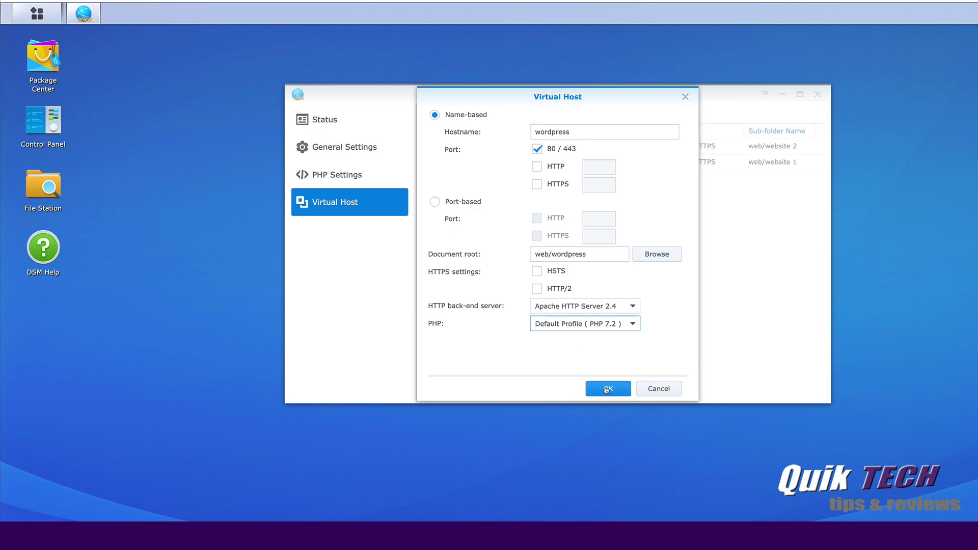
pyautogui.click(610, 389)
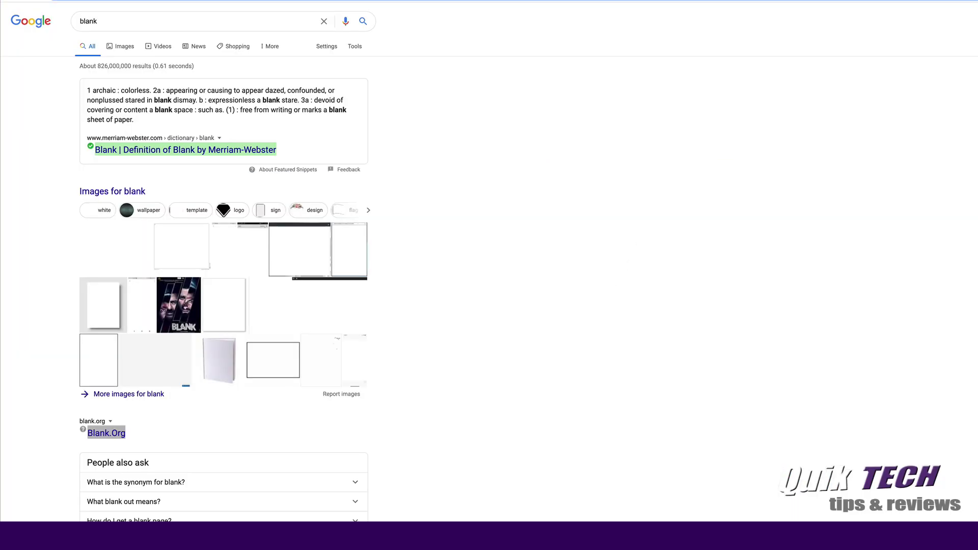
# Load 192.168.25.60/wordpress in Chrome to reach the WordPress installer.
pyautogui.click(319, 10)
pyautogui.write('19')
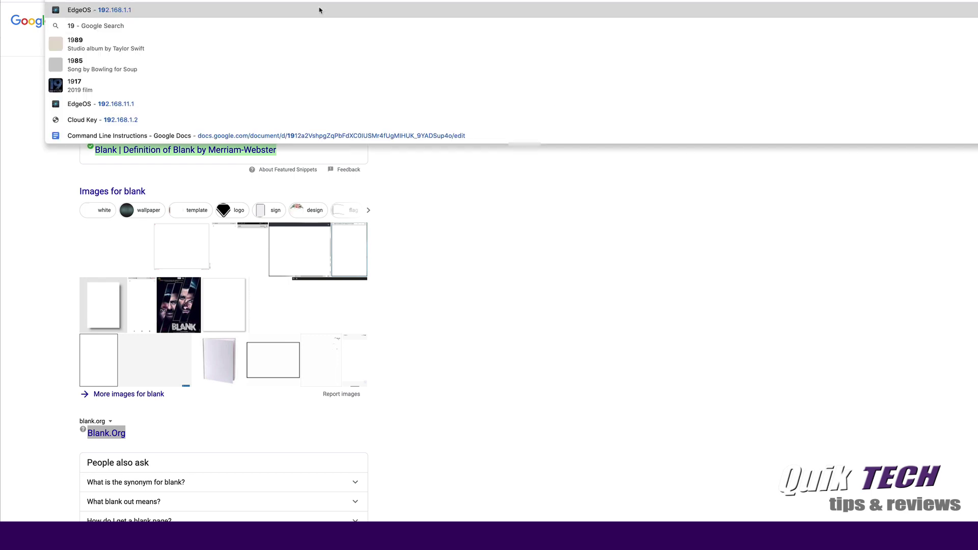
pyautogui.write('2.168.2')
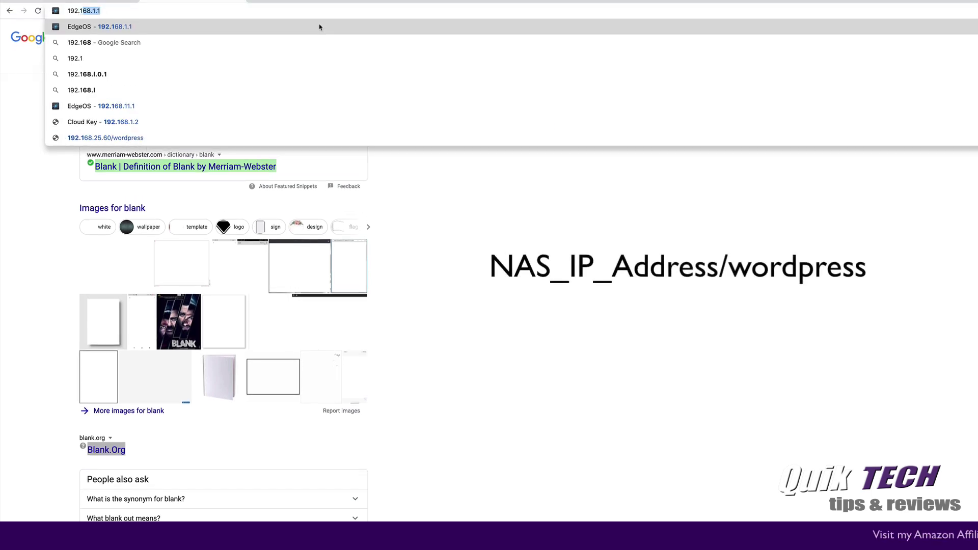
pyautogui.write('5.60')
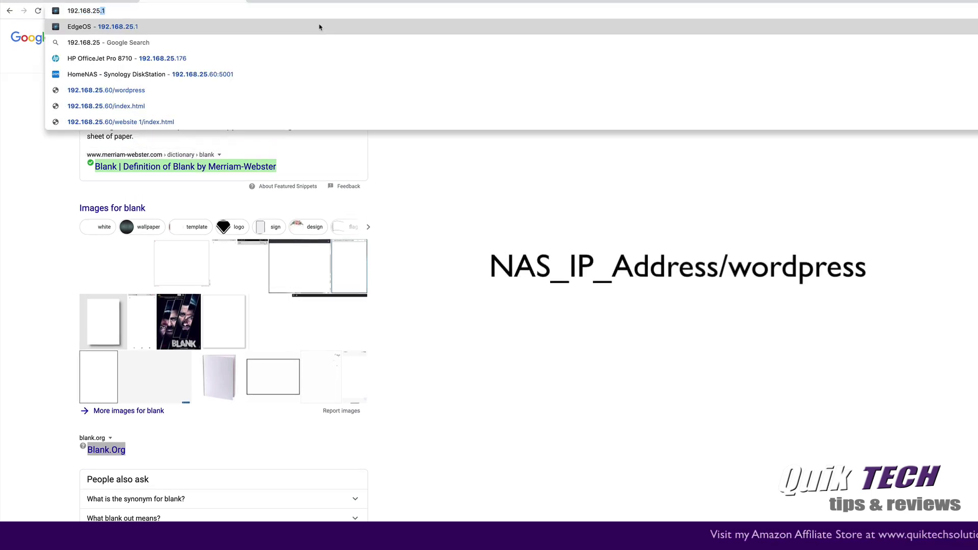
pyautogui.write('/')
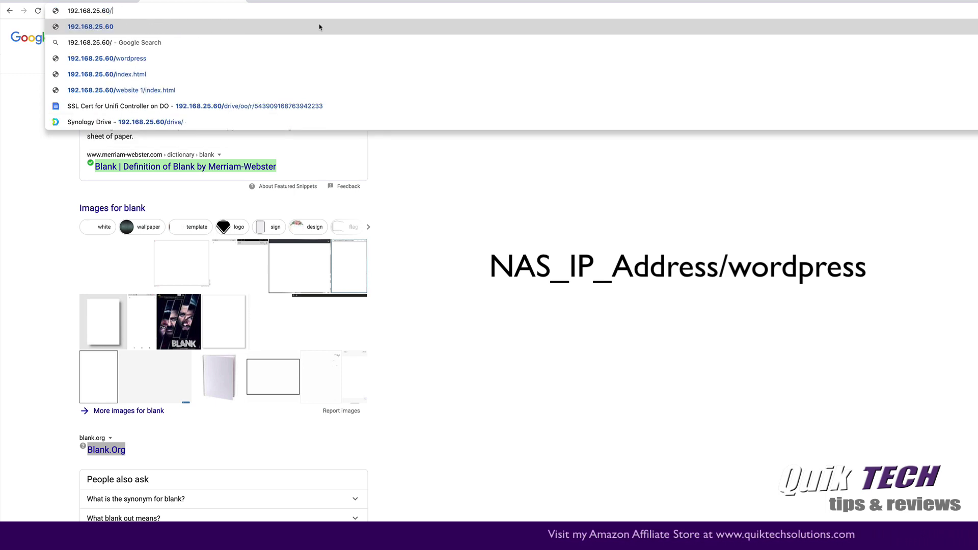
pyautogui.write('wordpress')
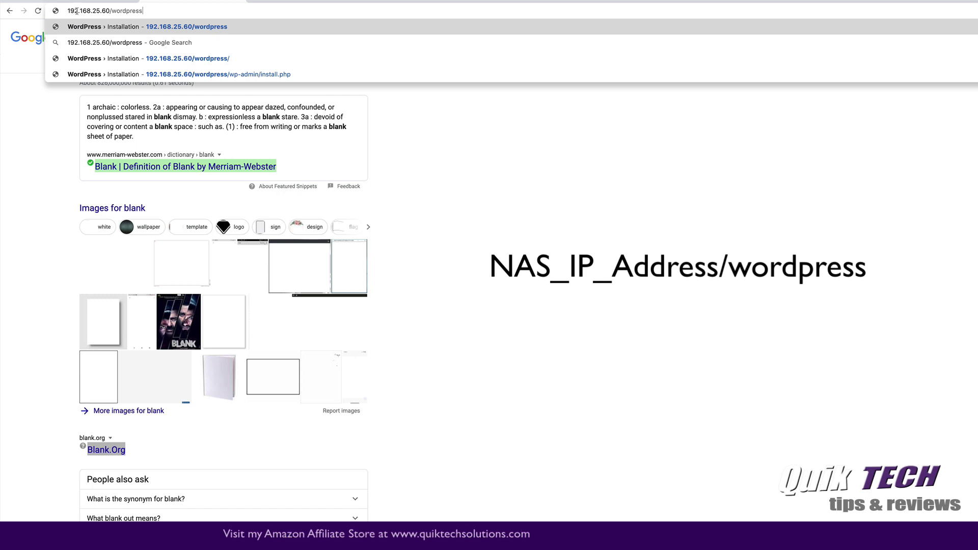
pyautogui.moveTo(68, 11); pyautogui.dragTo(109, 11)
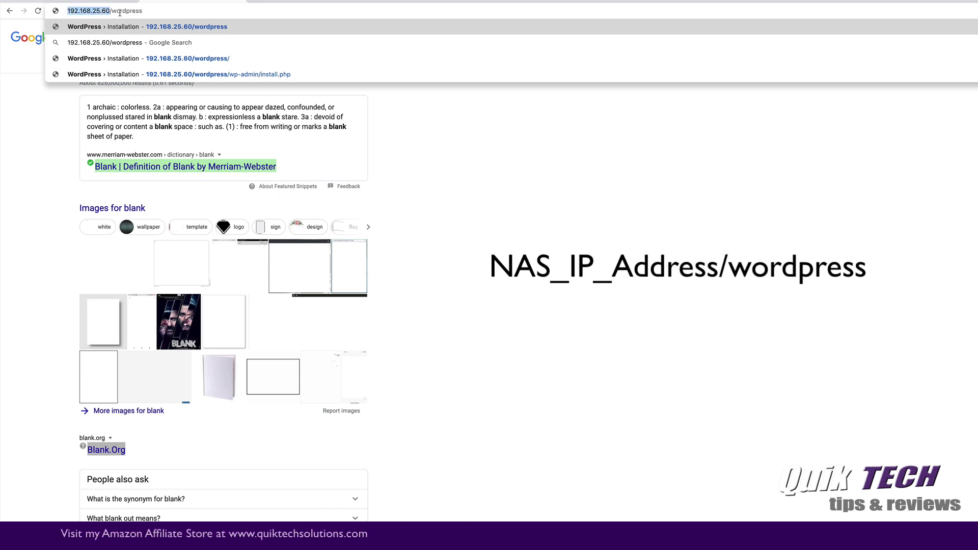
pyautogui.click(157, 12)
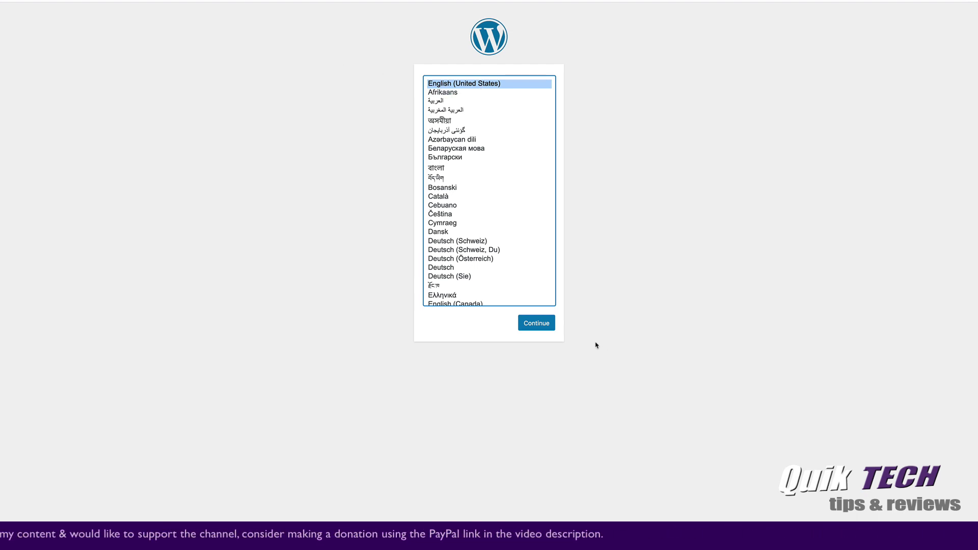
# Continue in English (United States) and enter 'Test Website' as the site title.
pyautogui.click(536, 322)
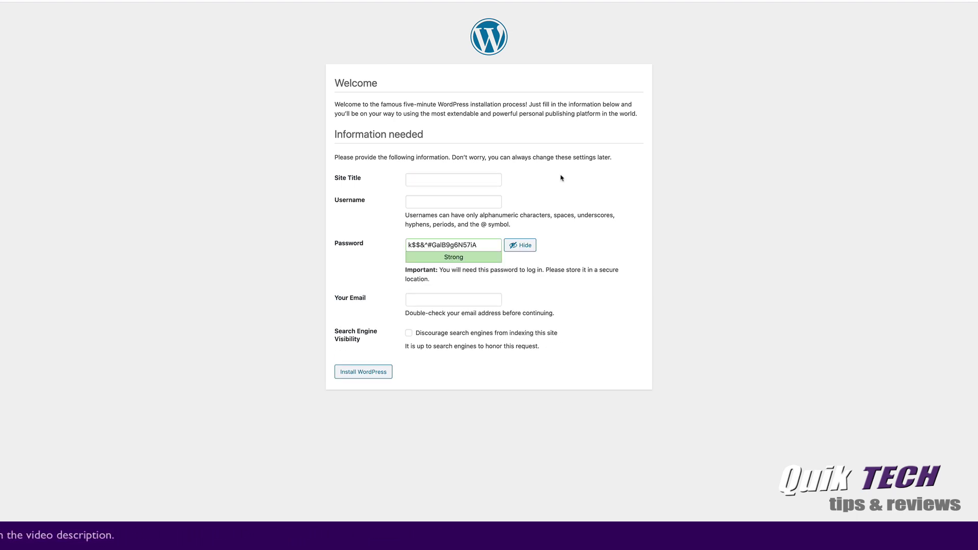
pyautogui.click(442, 181)
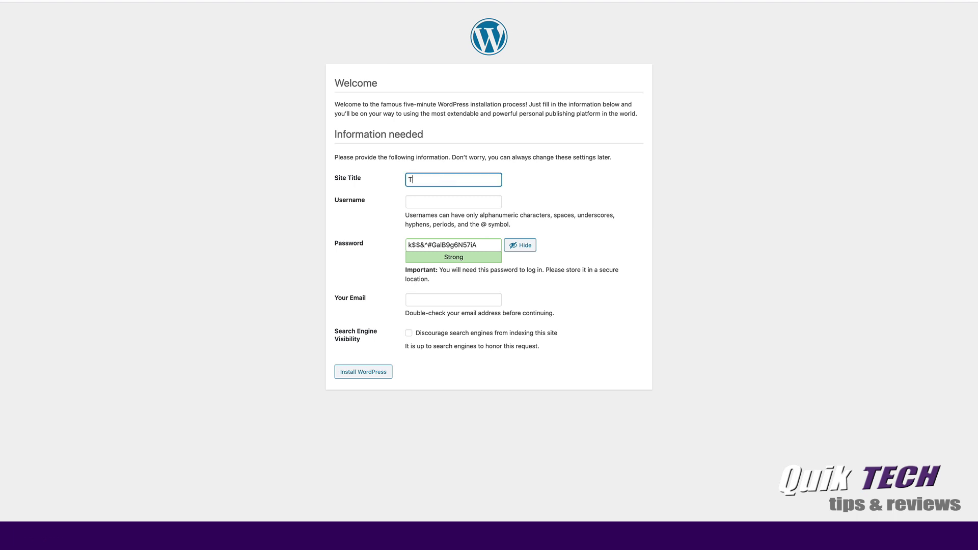
pyautogui.write('Test Websit')
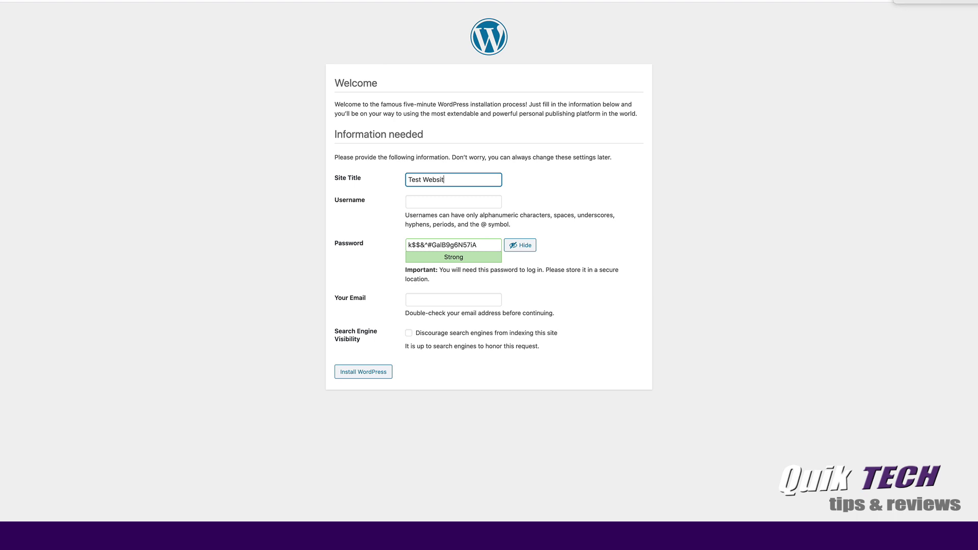
pyautogui.write('e')
pyautogui.press('Tab')
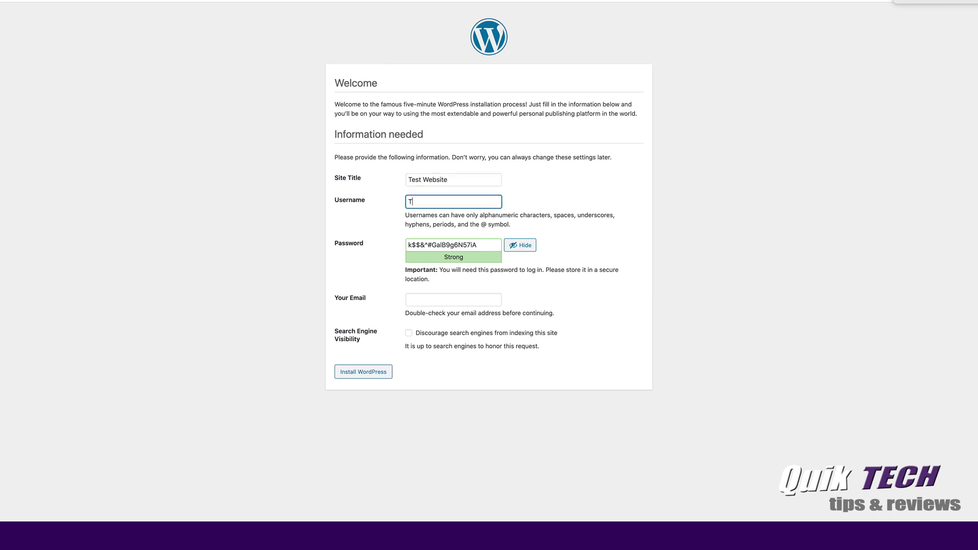
# Set a weak admin password, confirm its use, enter the admin e-mail, and install WordPress.
pyautogui.click(522, 247)
pyautogui.write('p')
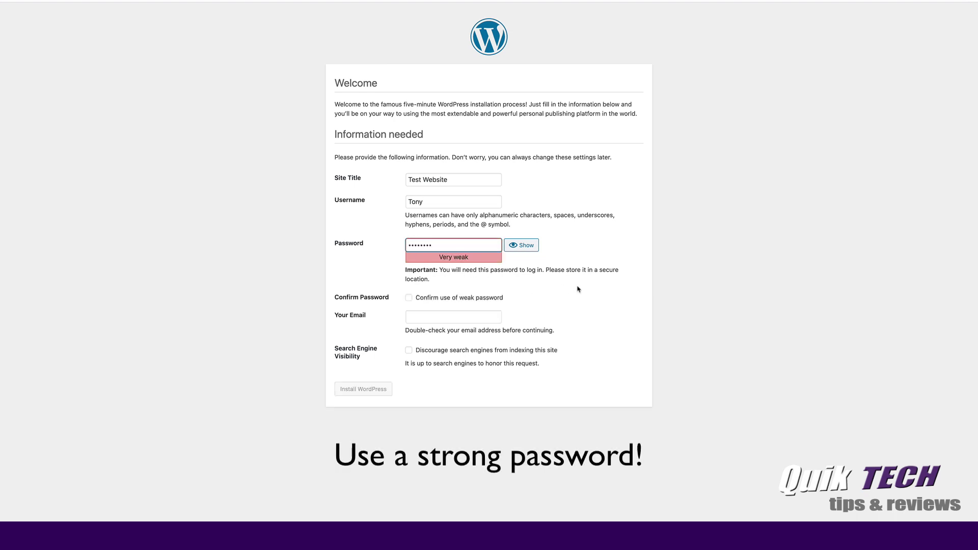
pyautogui.click(409, 297)
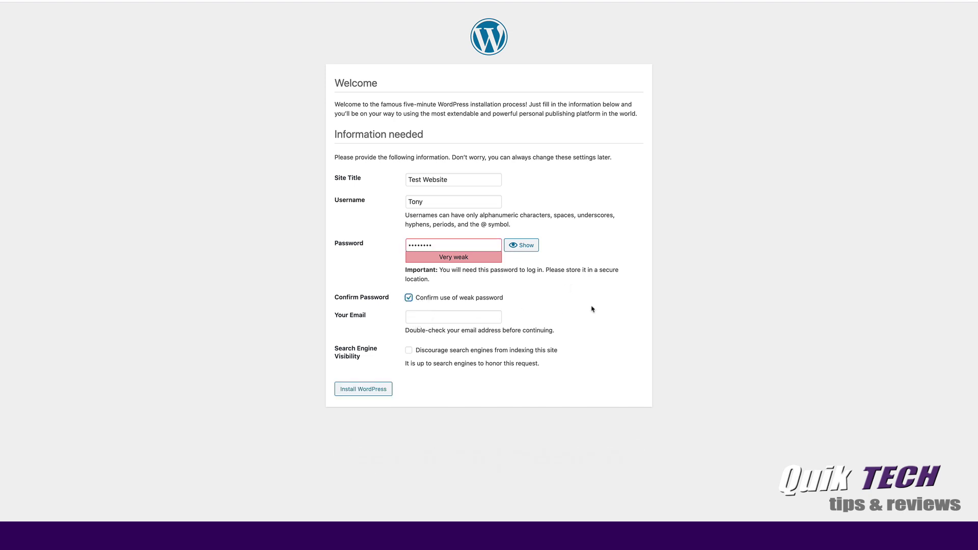
pyautogui.click(429, 316)
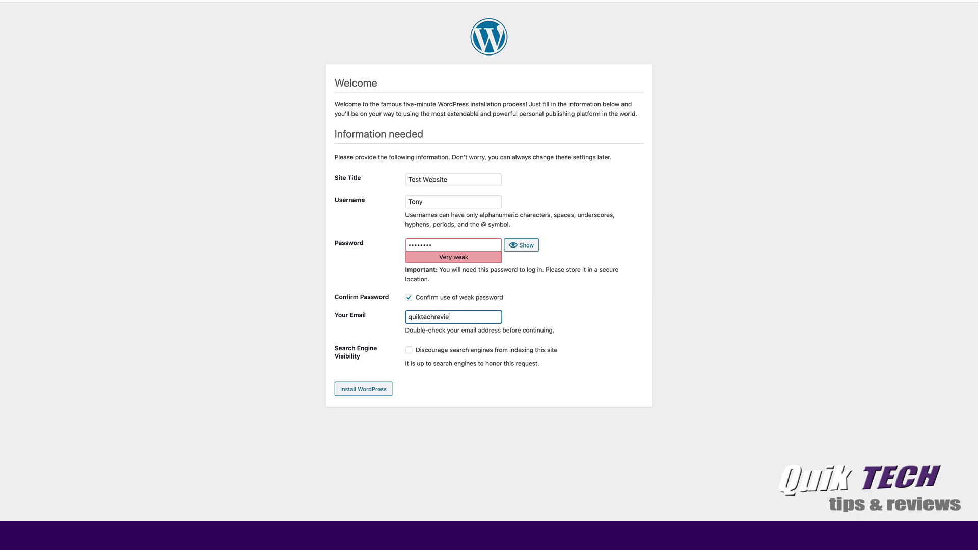
pyautogui.click(361, 390)
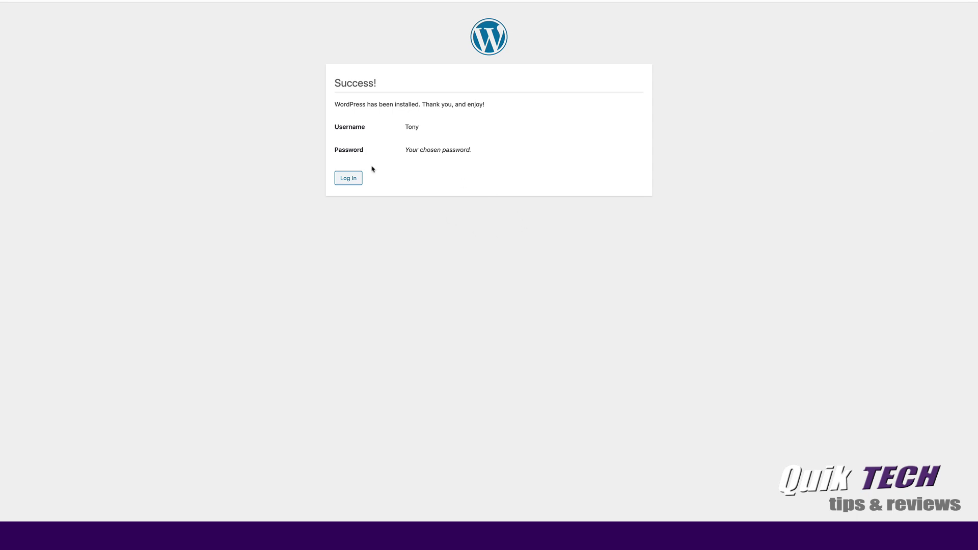
# Go to the login page, enter the admin username and password, and sign in.
pyautogui.click(349, 179)
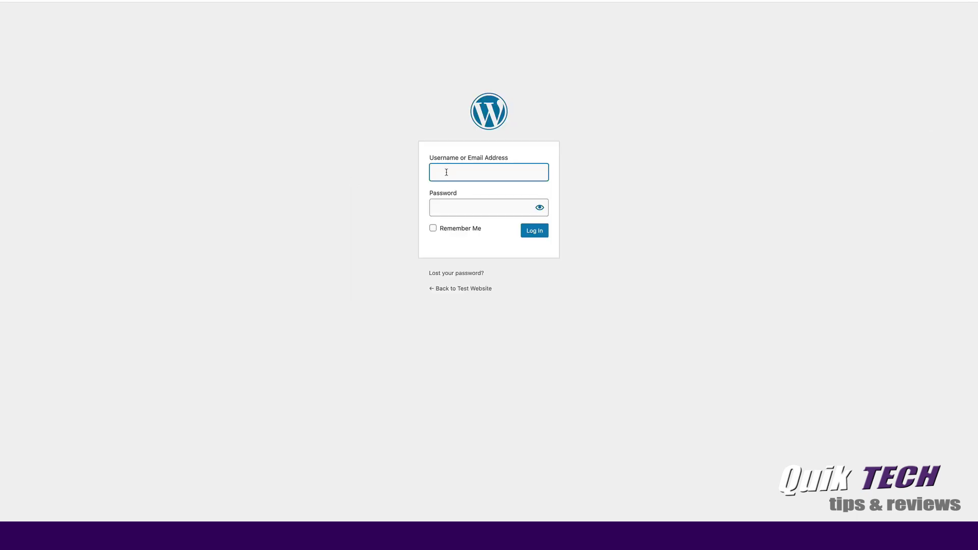
pyautogui.write('ter')
pyautogui.press('BackSpace')
pyautogui.press('BackSpace')
pyautogui.write('ony')
pyautogui.click(432, 207)
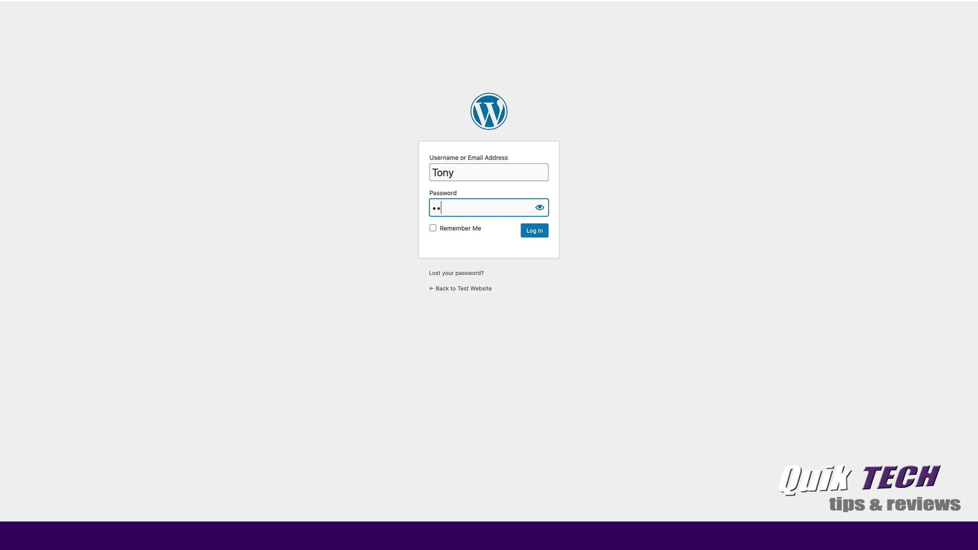
pyautogui.write('••••••••')
pyautogui.click(536, 234)
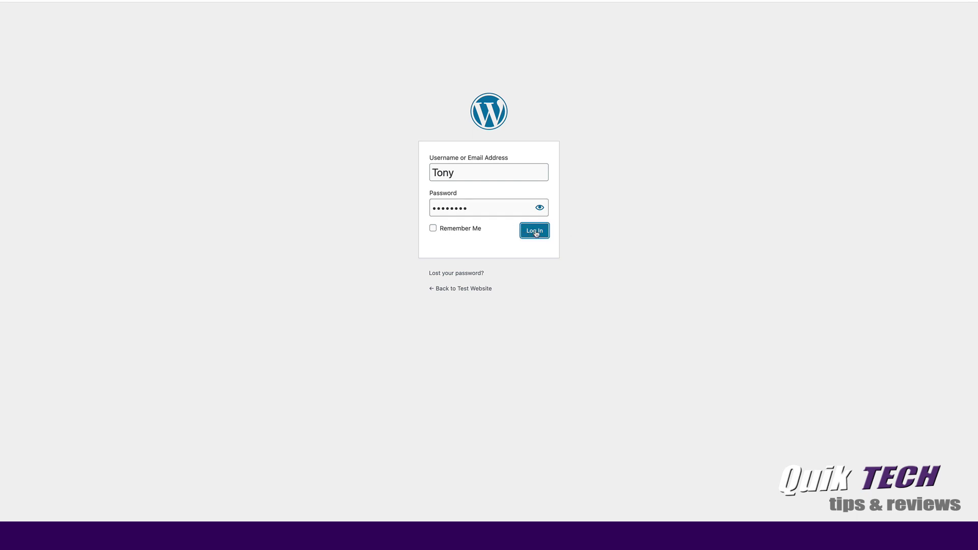